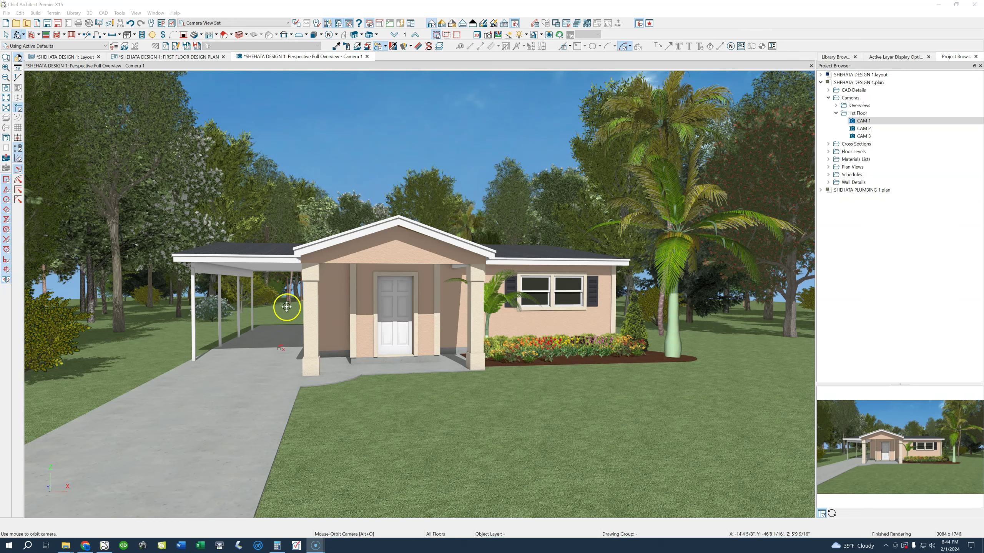
# - Orbit around the house past its sides, front, carport, flowerbed and palm tree
pyautogui.moveTo(273, 291); pyautogui.dragTo(332, 291)
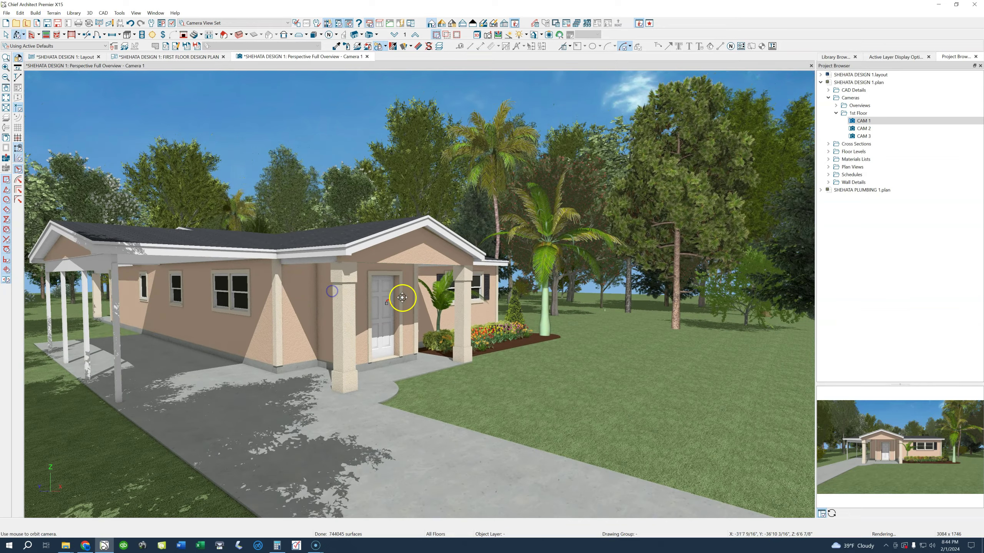
pyautogui.moveTo(402, 298)
pyautogui.mouseDown()
pyautogui.moveTo(296, 297)
pyautogui.moveTo(293, 316)
pyautogui.mouseUp()
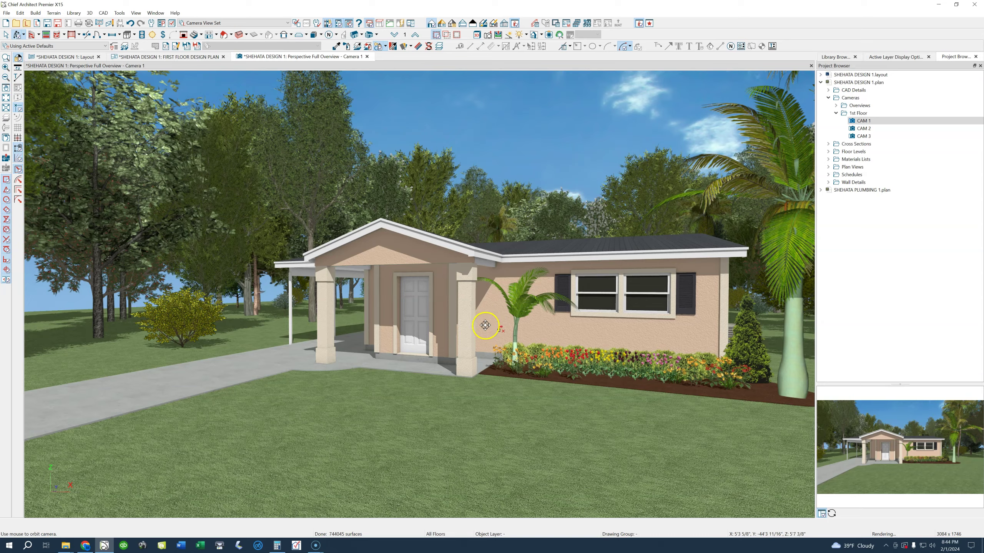
pyautogui.moveTo(485, 325)
pyautogui.mouseDown()
pyautogui.moveTo(501, 327)
pyautogui.moveTo(469, 309)
pyautogui.moveTo(537, 309)
pyautogui.mouseUp()
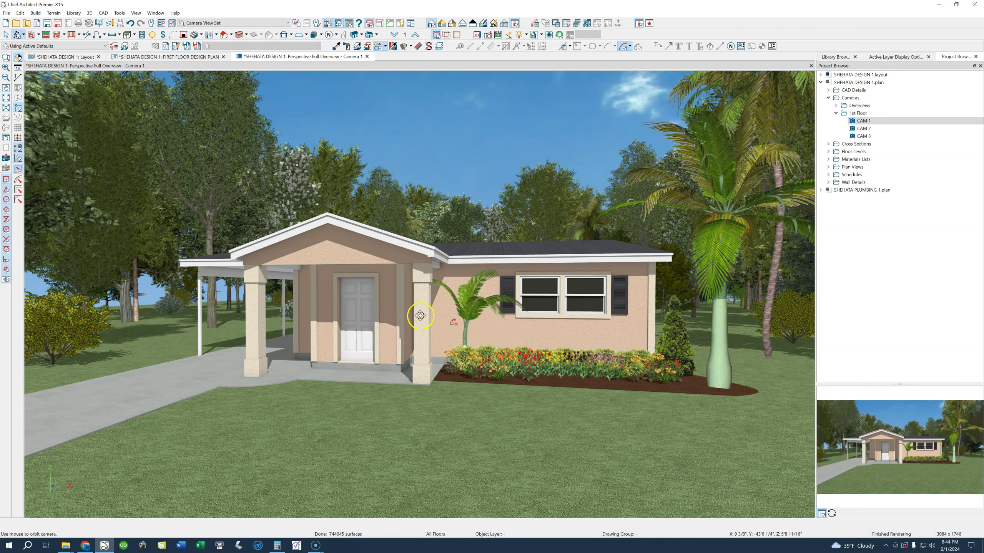
pyautogui.moveTo(324, 303); pyautogui.dragTo(363, 347)
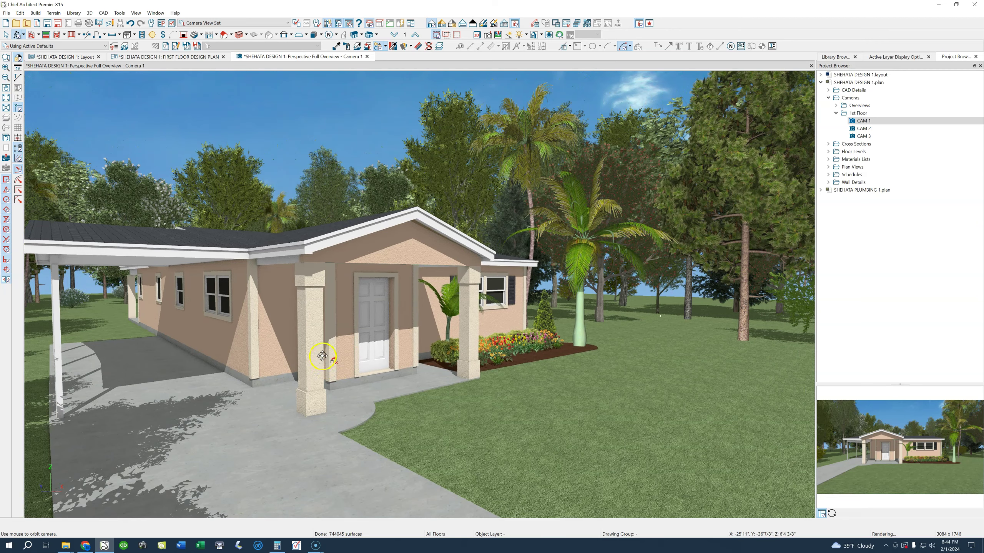
pyautogui.moveTo(489, 322)
pyautogui.mouseDown()
pyautogui.moveTo(430, 310)
pyautogui.moveTo(432, 325)
pyautogui.mouseUp()
pyautogui.moveTo(528, 335); pyautogui.dragTo(486, 331)
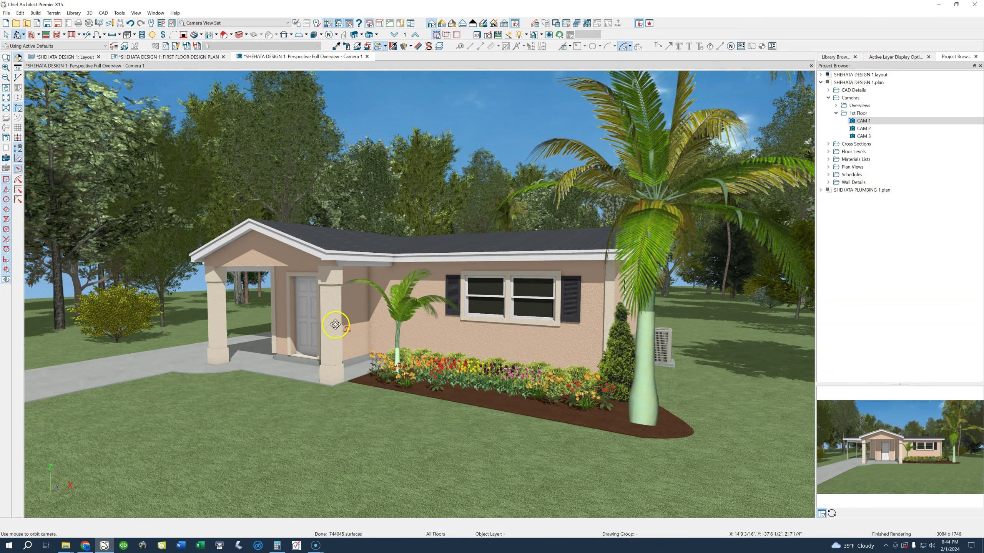
pyautogui.moveTo(558, 327)
pyautogui.mouseDown()
pyautogui.moveTo(555, 313)
pyautogui.moveTo(599, 323)
pyautogui.mouseUp()
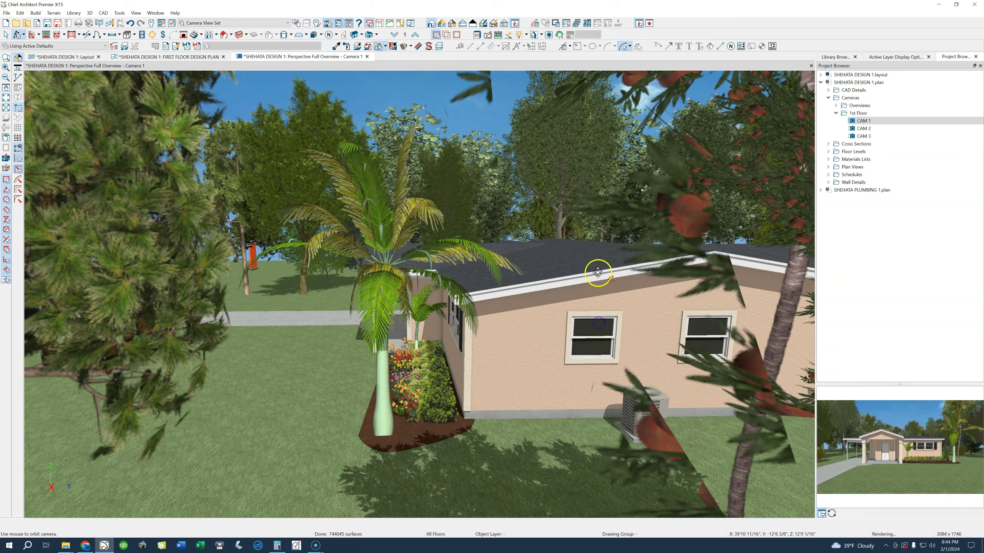
# - Orbit past the AC wall and gable end to the porch, then show layout sheet A-1
pyautogui.moveTo(592, 260)
pyautogui.mouseDown()
pyautogui.moveTo(534, 274)
pyautogui.moveTo(660, 267)
pyautogui.moveTo(509, 260)
pyautogui.mouseUp()
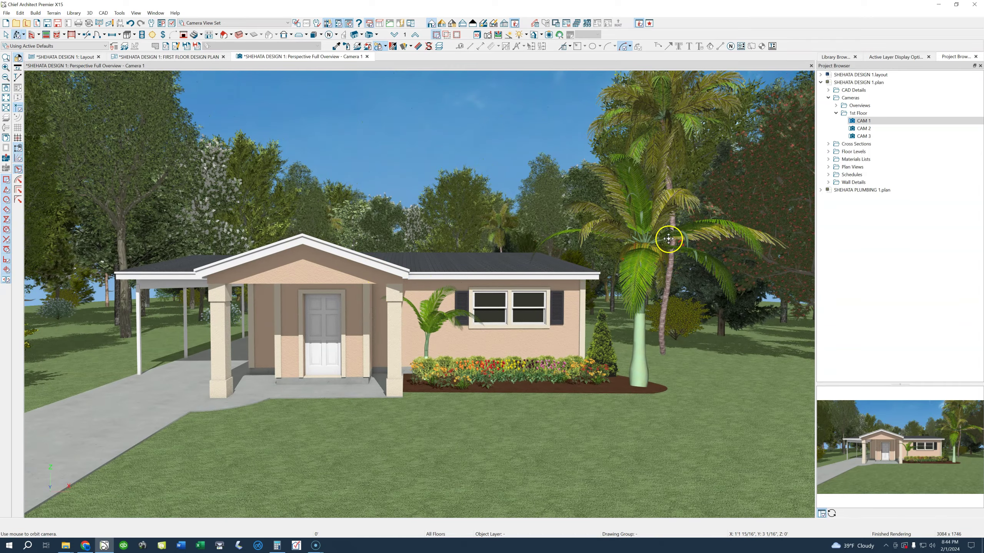
pyautogui.moveTo(668, 240); pyautogui.dragTo(490, 246)
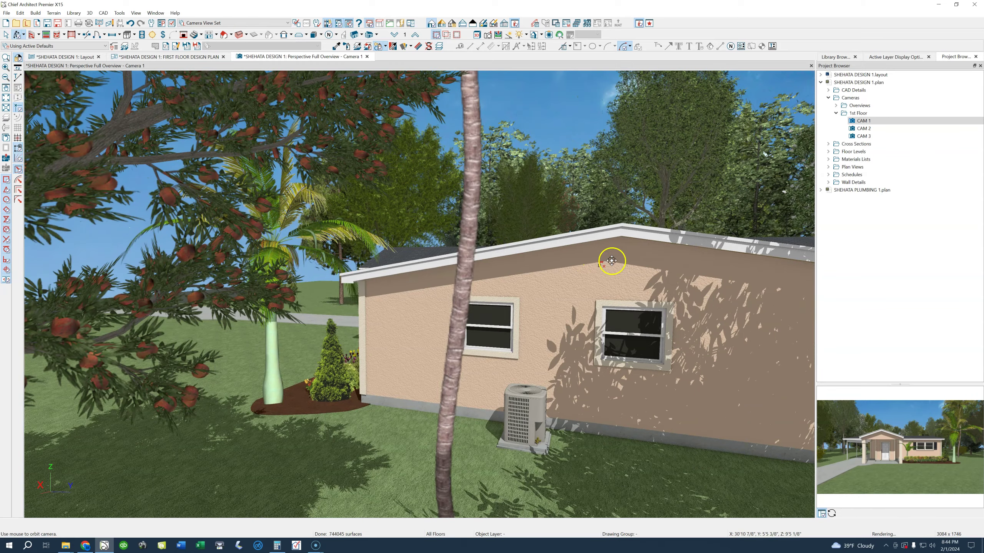
pyautogui.moveTo(612, 262)
pyautogui.mouseDown()
pyautogui.moveTo(583, 257)
pyautogui.moveTo(655, 264)
pyautogui.moveTo(490, 327)
pyautogui.mouseUp()
pyautogui.moveTo(608, 340)
pyautogui.mouseDown()
pyautogui.moveTo(477, 372)
pyautogui.moveTo(500, 346)
pyautogui.moveTo(461, 358)
pyautogui.moveTo(324, 340)
pyautogui.mouseUp()
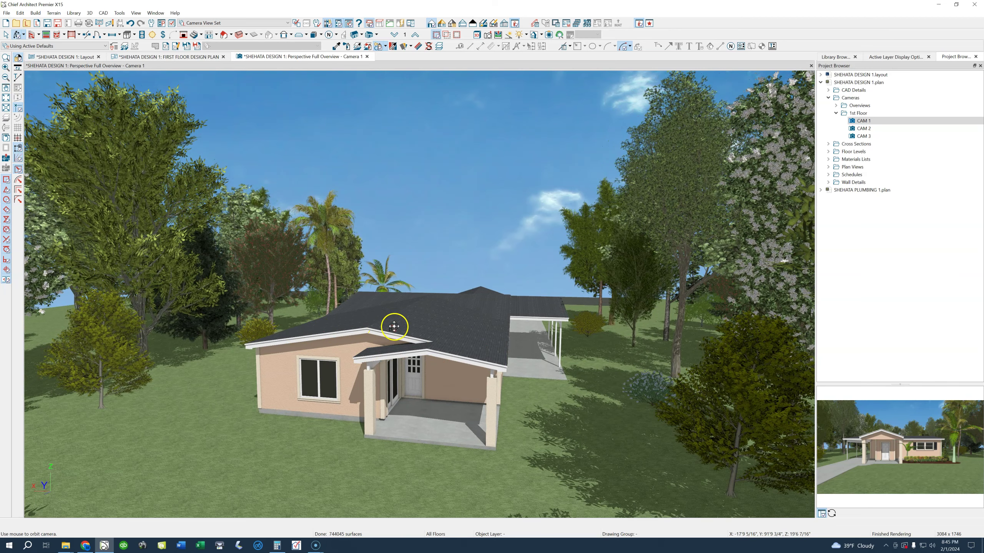
pyautogui.moveTo(410, 337); pyautogui.dragTo(389, 326)
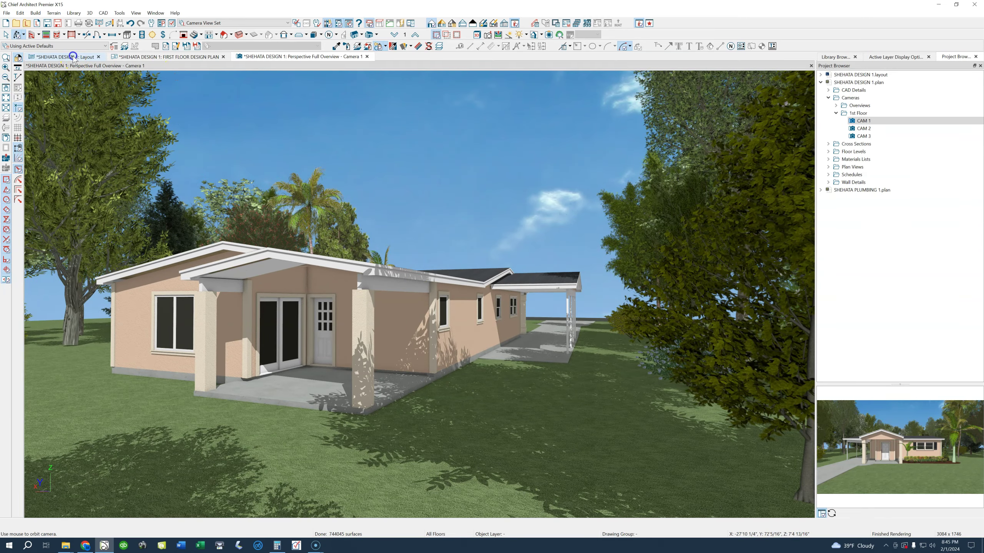
pyautogui.click(78, 57)
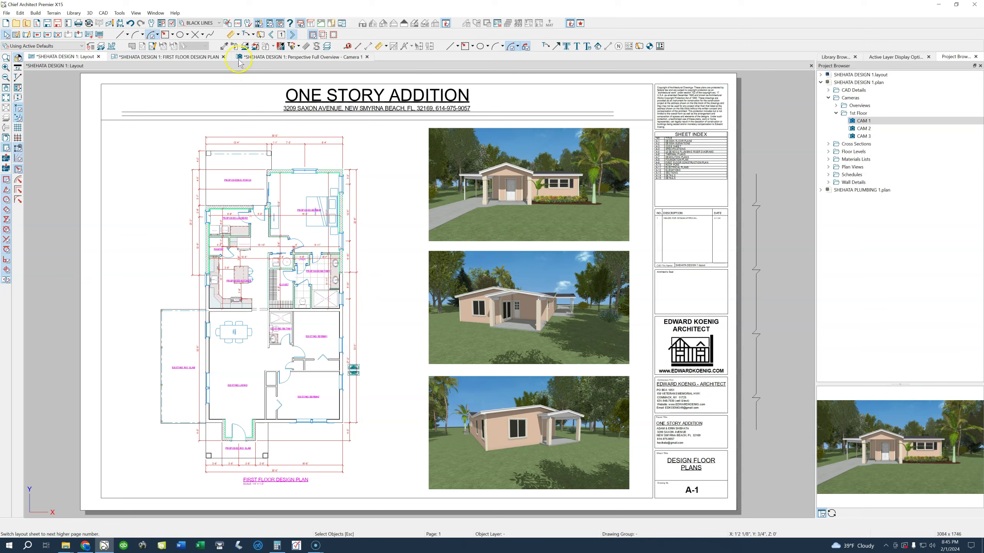
pyautogui.click(293, 36)
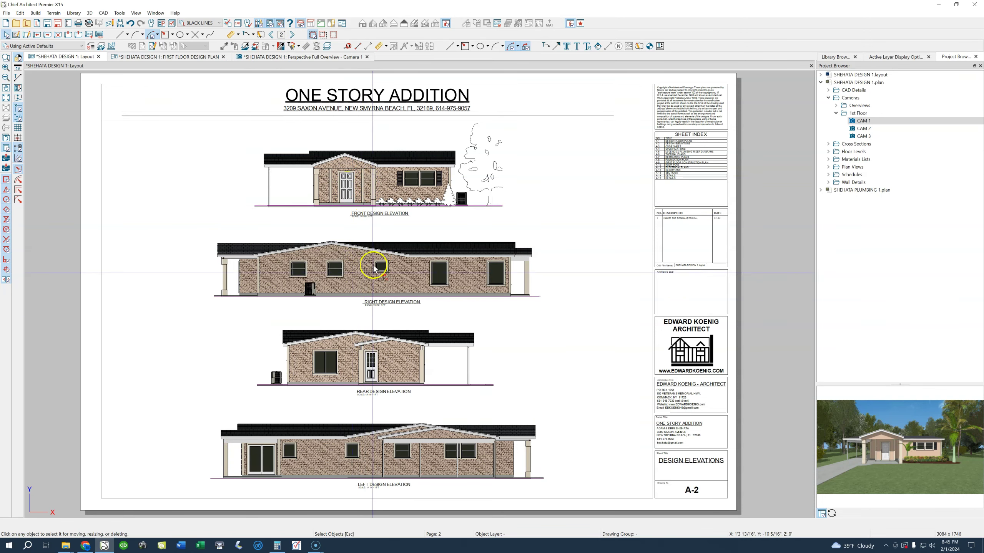
pyautogui.click(271, 36)
pyautogui.scroll(2, 237, 418)
pyautogui.scroll(2, 235, 443)
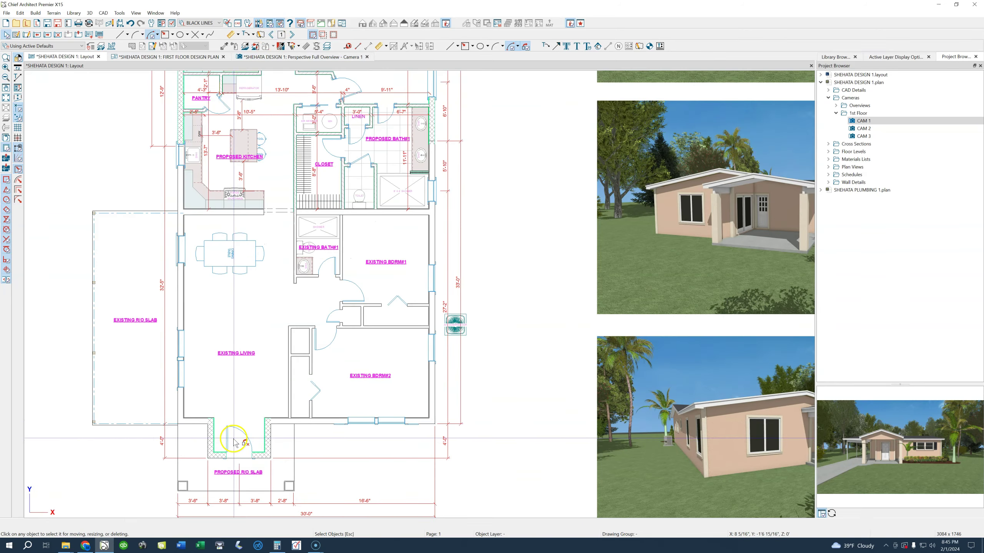
pyautogui.scroll(2, 234, 445)
pyautogui.scroll(1, 223, 452)
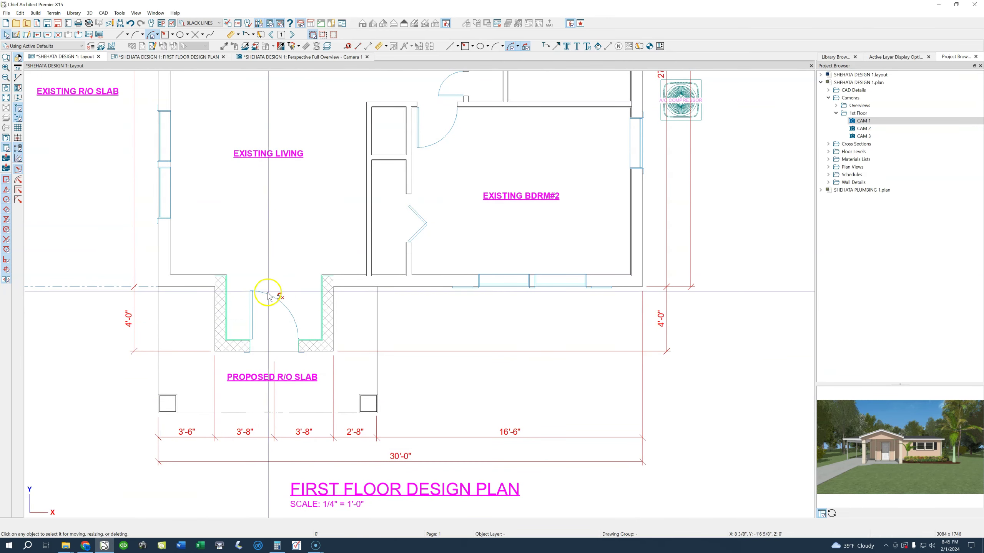
pyautogui.scroll(-1, 279, 222)
pyautogui.scroll(-1, 292, 376)
pyautogui.scroll(-1, 296, 422)
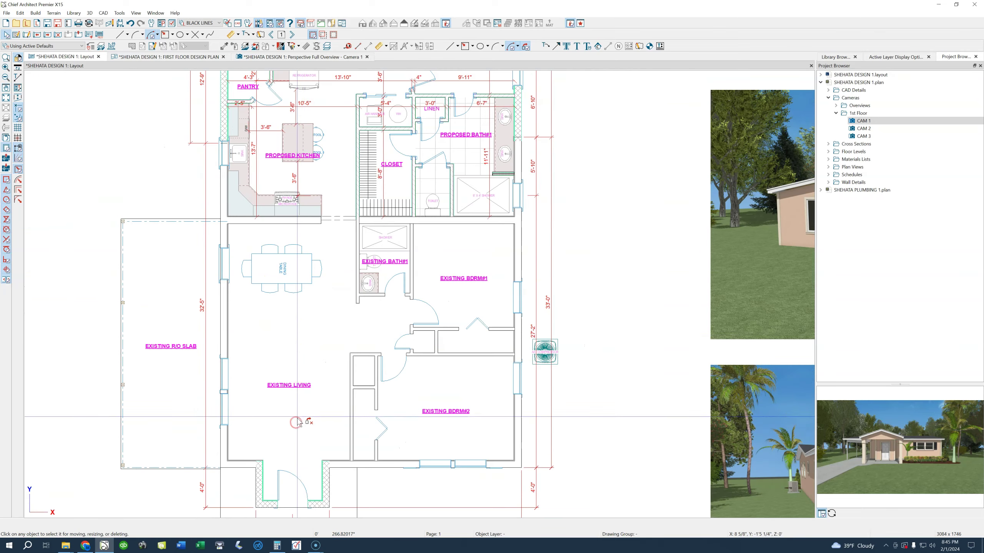
pyautogui.scroll(2, 323, 308)
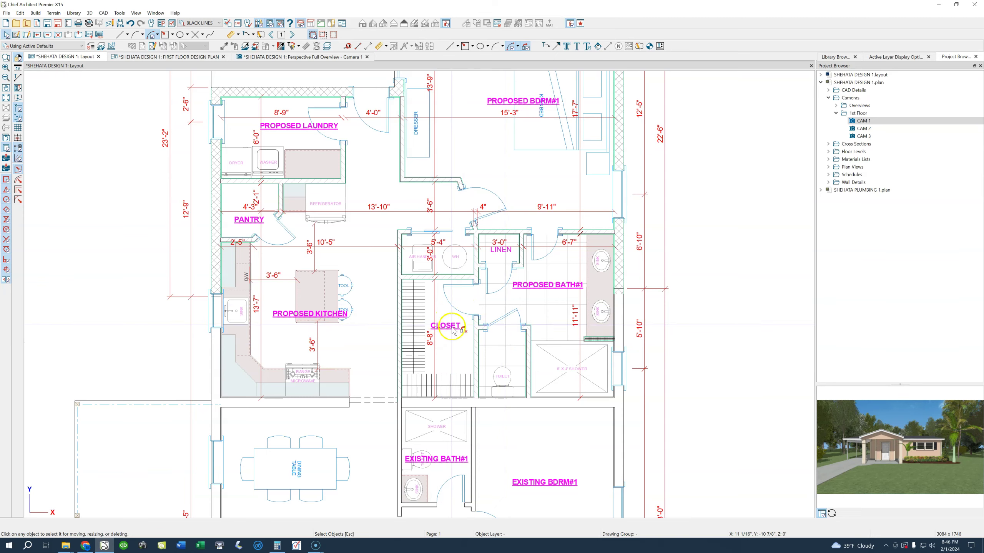
pyautogui.click(454, 259)
pyautogui.moveTo(446, 257); pyautogui.dragTo(461, 303, button='middle')
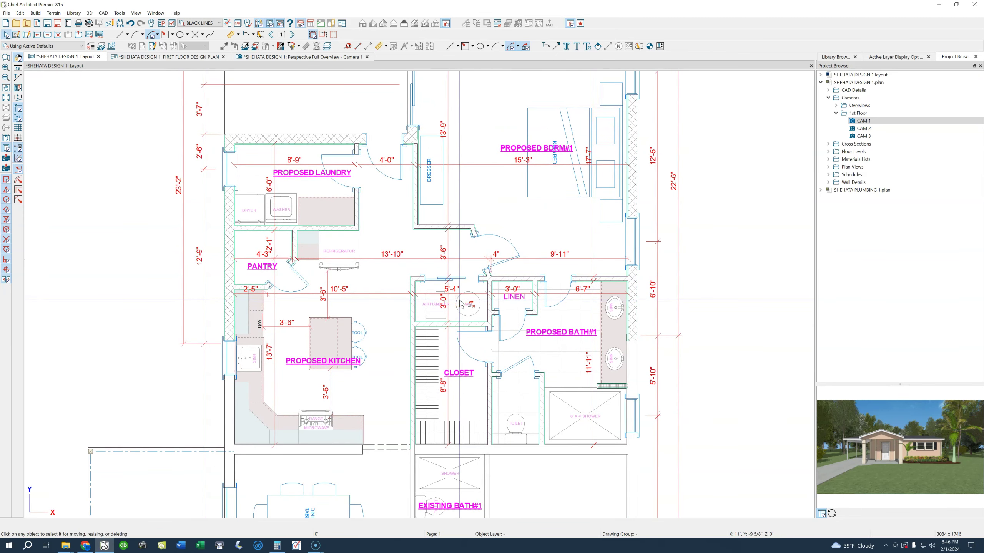
pyautogui.scroll(-1, 465, 305)
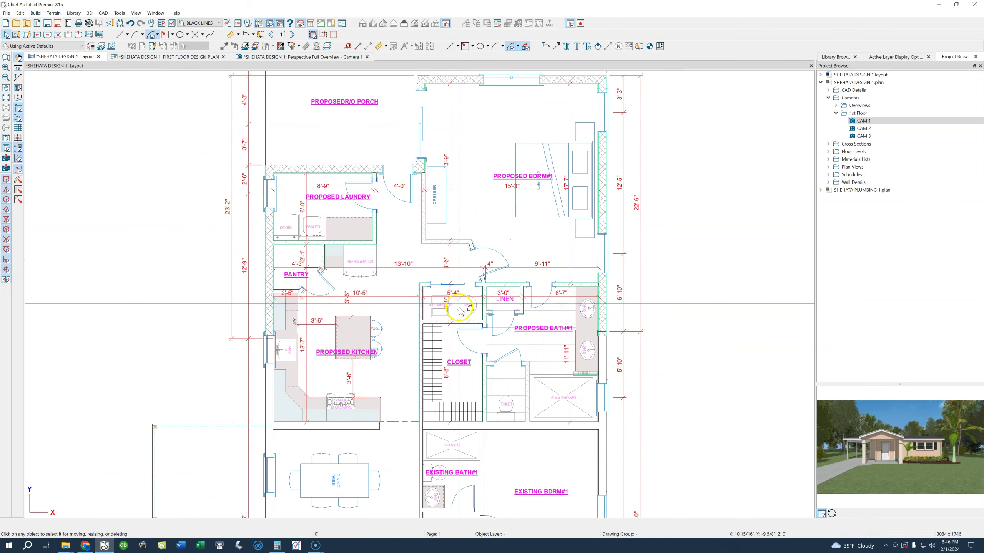
pyautogui.moveTo(461, 293)
pyautogui.mouseDown(button='middle')
pyautogui.moveTo(453, 273)
pyautogui.moveTo(482, 328)
pyautogui.mouseUp(button='middle')
pyautogui.scroll(1, 577, 257)
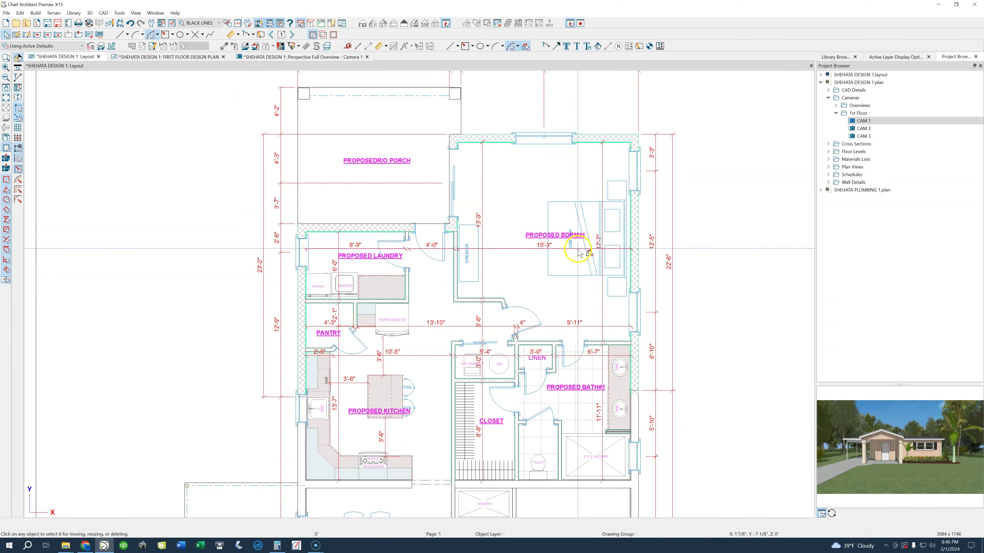
pyautogui.scroll(1, 579, 252)
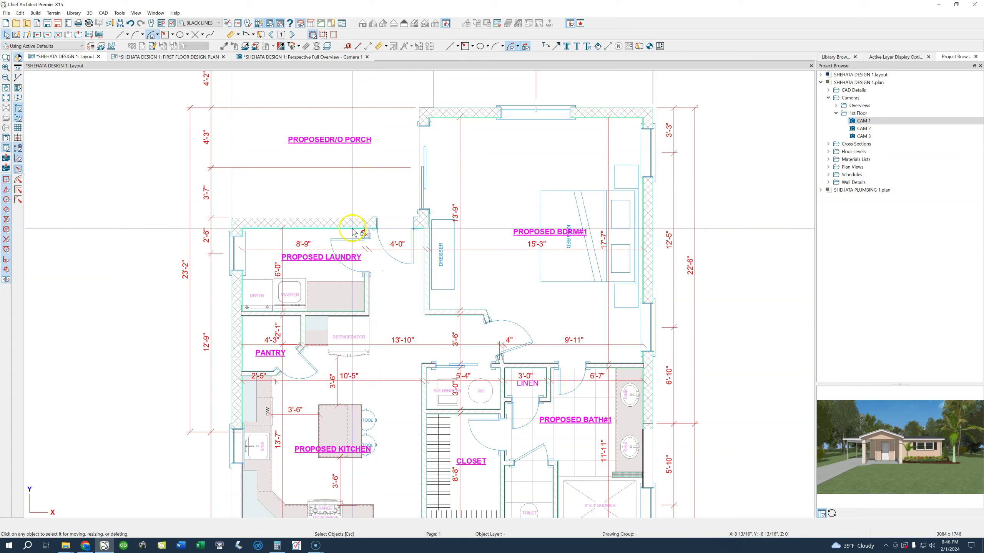
# - Shift the layout view to the kitchen and tape-measure a distance from the island
pyautogui.moveTo(341, 221); pyautogui.dragTo(389, 223, button='middle')
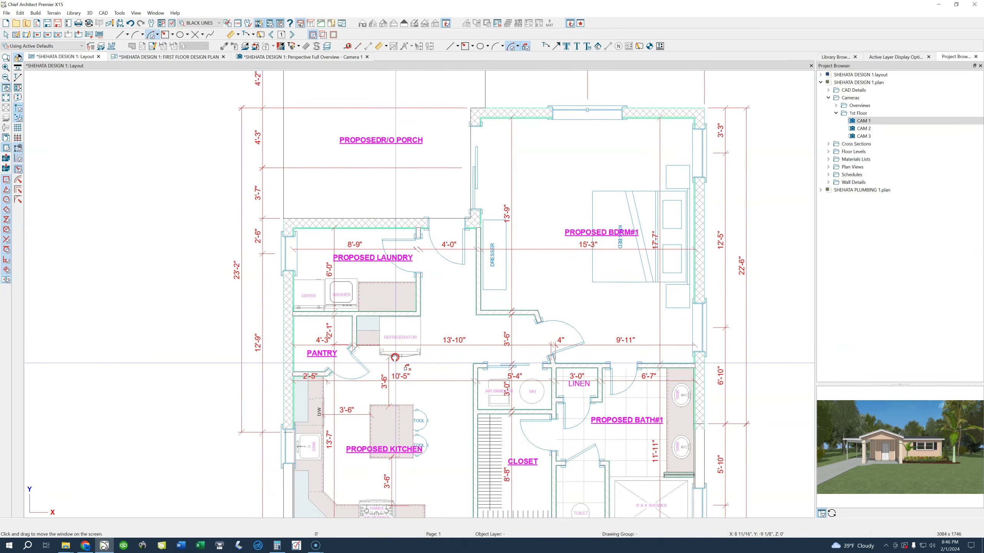
pyautogui.scroll(-5, 384, 331)
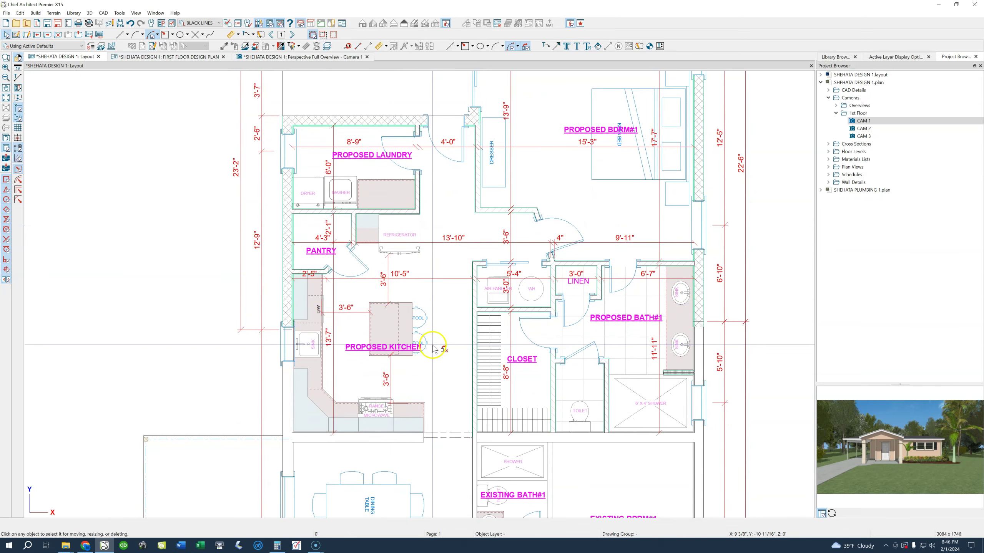
pyautogui.scroll(-1, 435, 338)
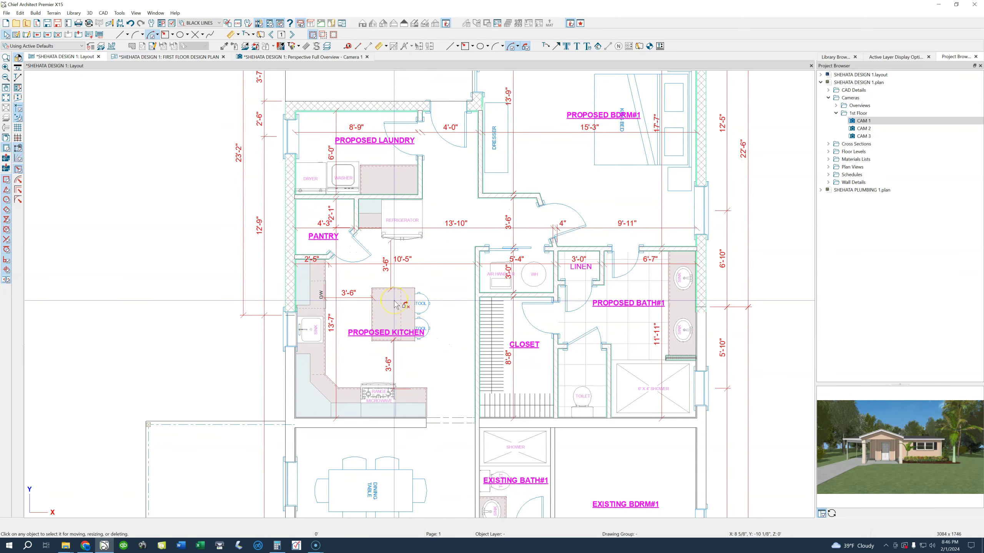
pyautogui.click(398, 301)
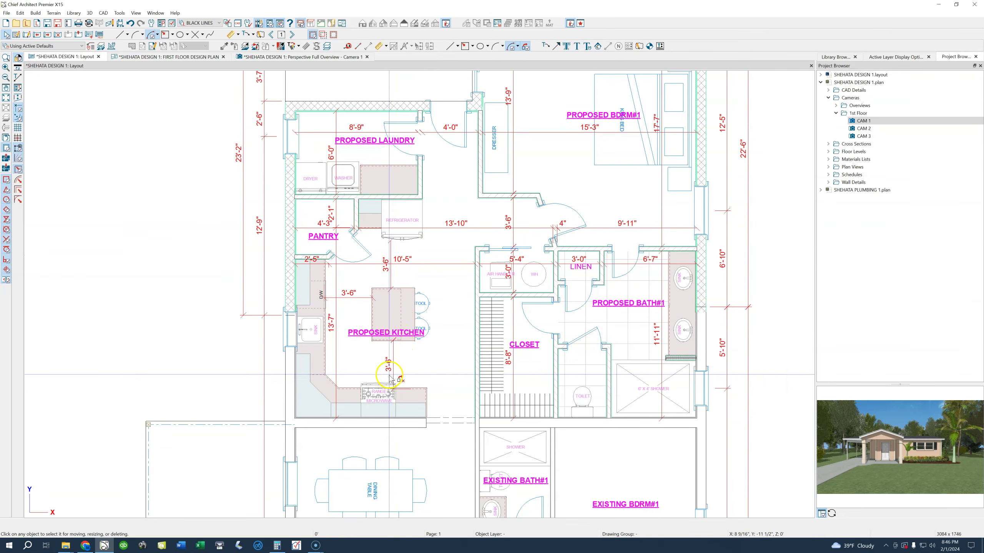
pyautogui.scroll(1, 388, 376)
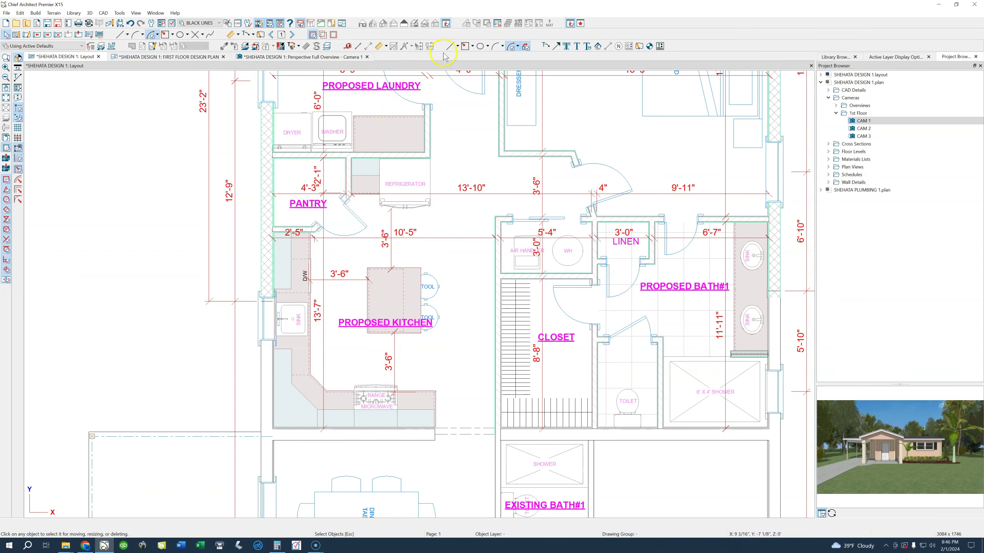
pyautogui.click(359, 48)
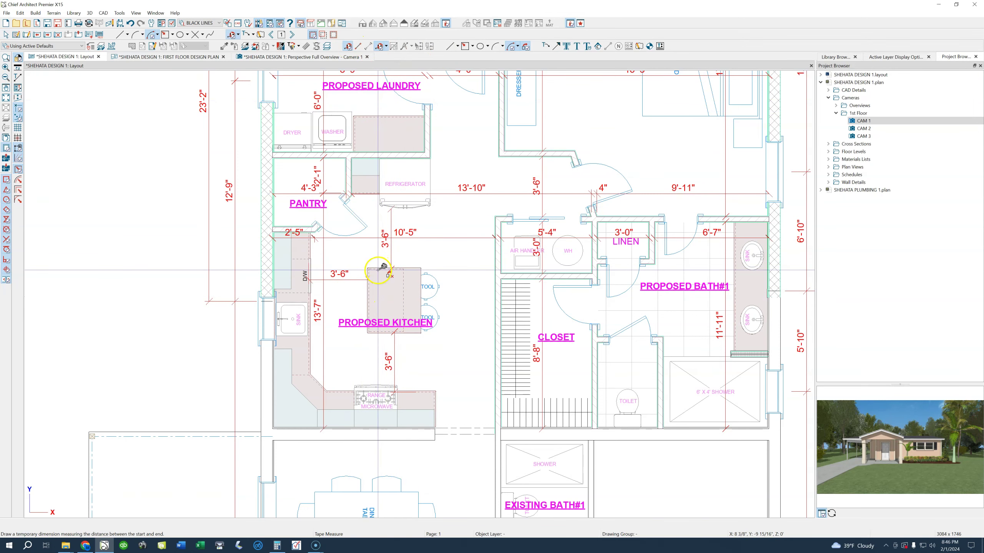
pyautogui.moveTo(377, 270); pyautogui.dragTo(382, 329)
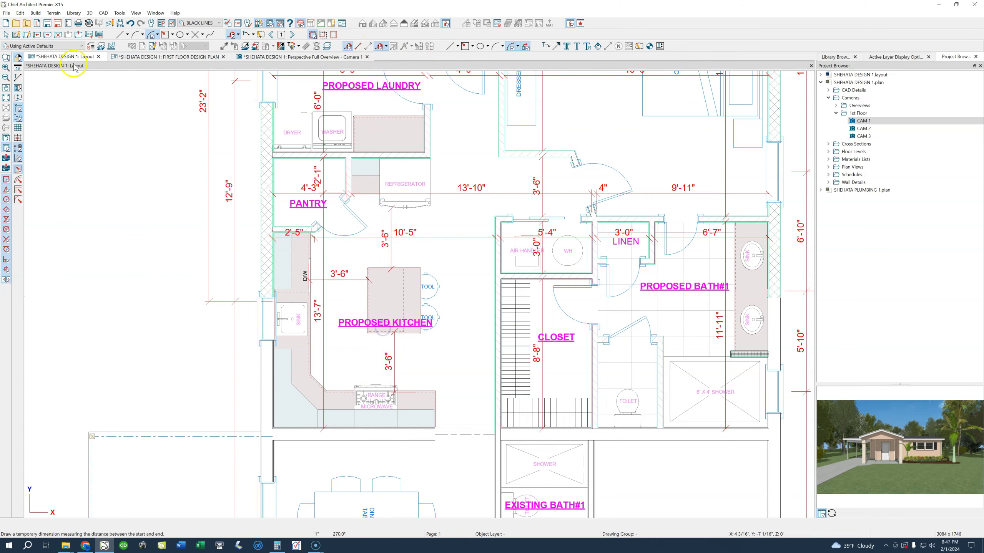
# - Open the first floor plan and check the island's clearance with a temporary dimension
pyautogui.doubleClick(373, 296)
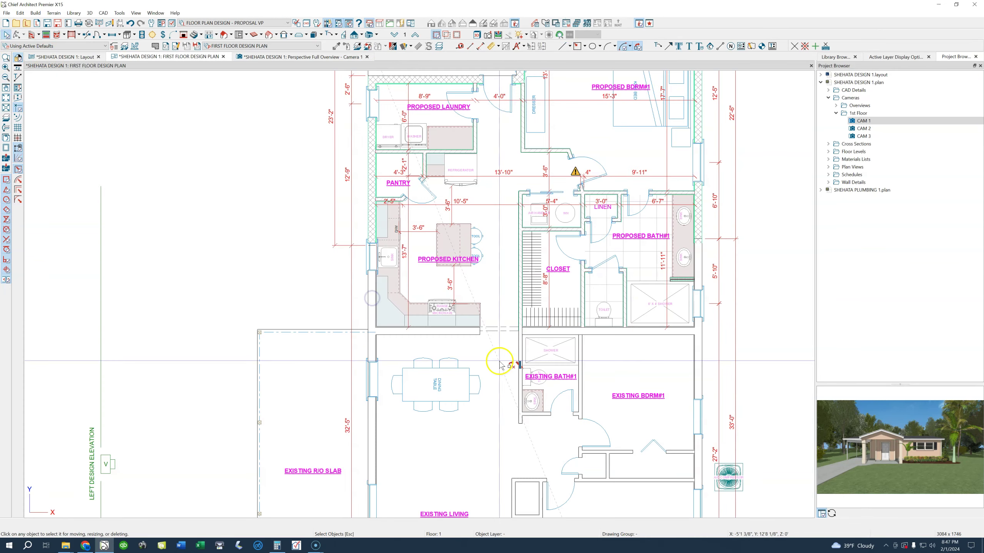
pyautogui.scroll(3, 449, 259)
pyautogui.click(439, 228)
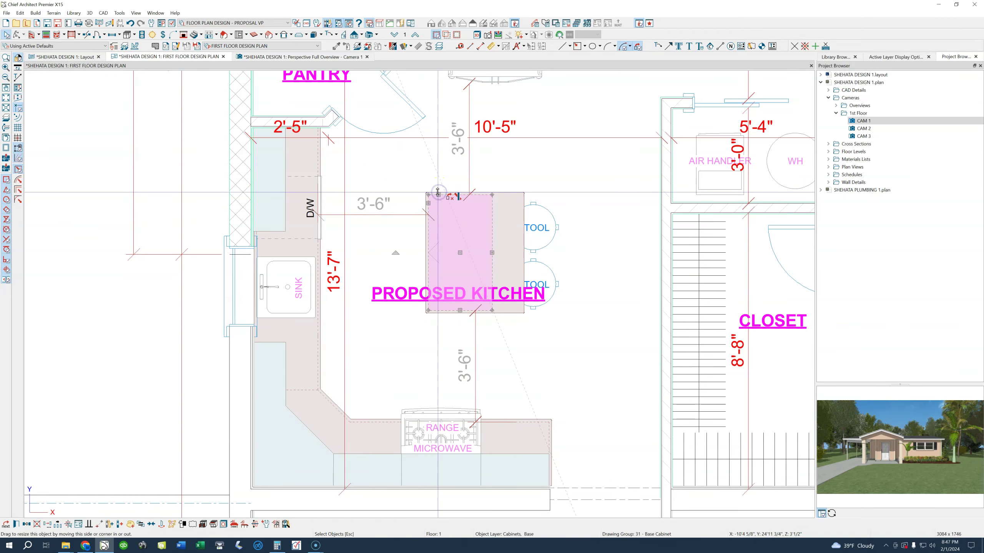
pyautogui.click(459, 46)
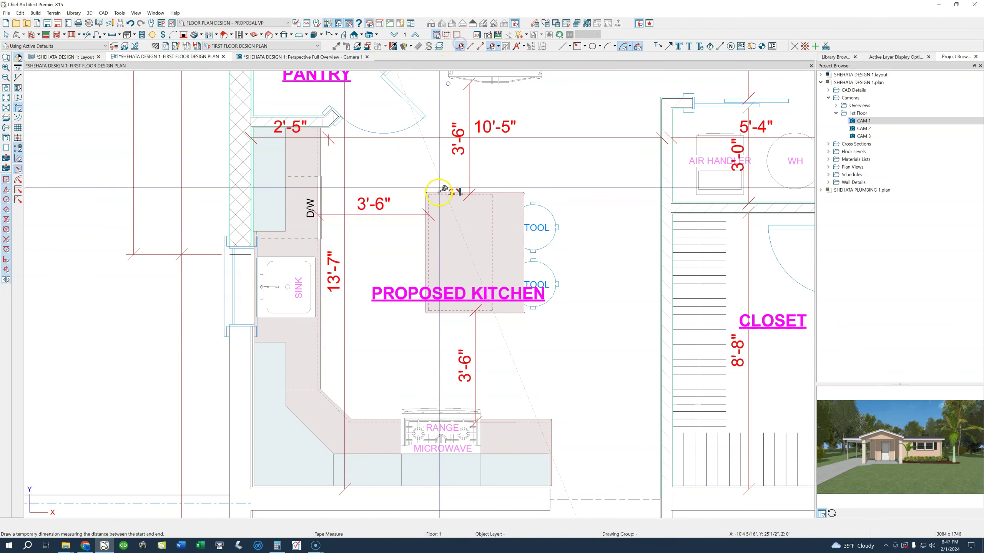
pyautogui.moveTo(442, 194); pyautogui.dragTo(442, 311)
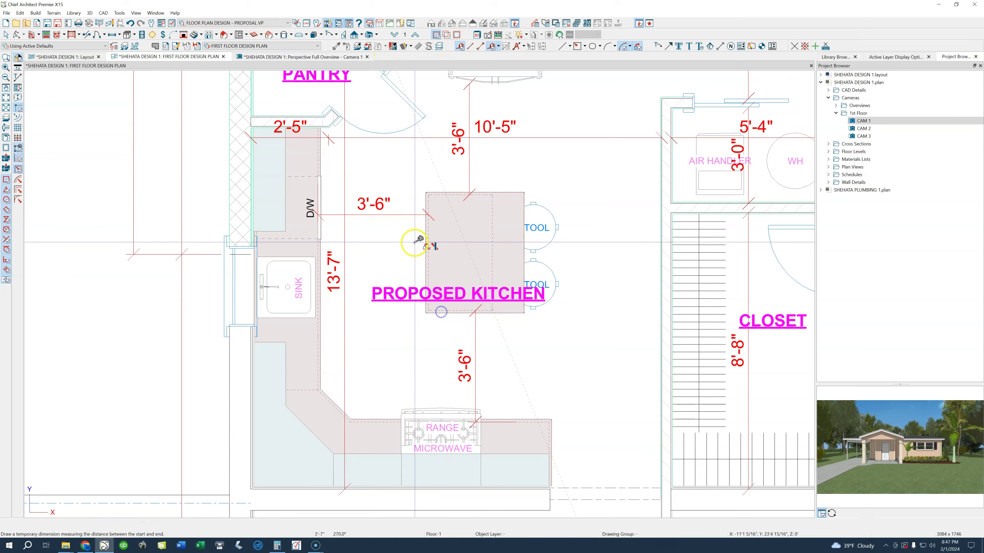
pyautogui.scroll(-1, 429, 246)
pyautogui.scroll(-1, 421, 243)
pyautogui.press('space')
# - Place a camera aimed into the kitchen to render its 3D view
pyautogui.moveTo(474, 187); pyautogui.dragTo(432, 230, button='middle')
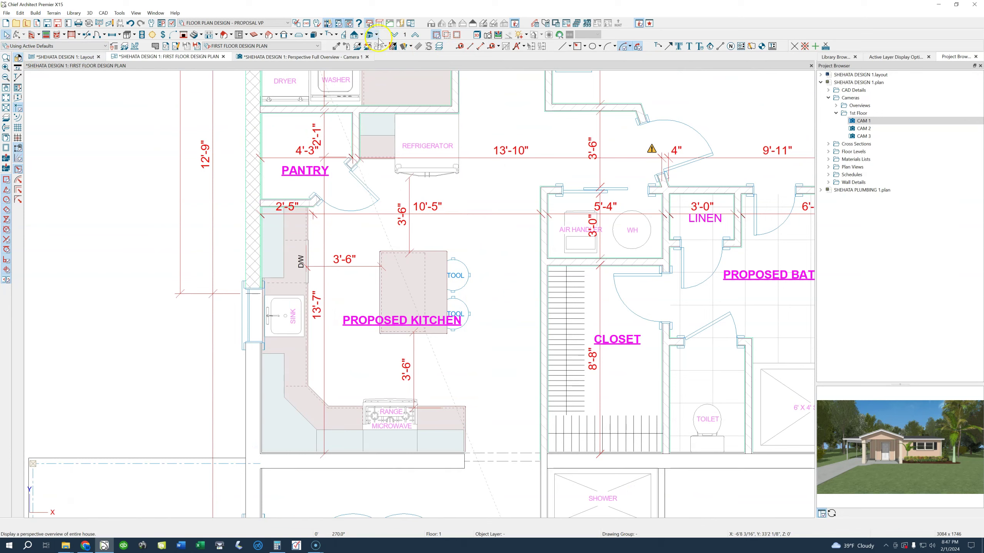
pyautogui.click(377, 35)
pyautogui.click(392, 62)
pyautogui.moveTo(540, 186)
pyautogui.mouseDown()
pyautogui.moveTo(555, 142)
pyautogui.moveTo(531, 136)
pyautogui.mouseUp()
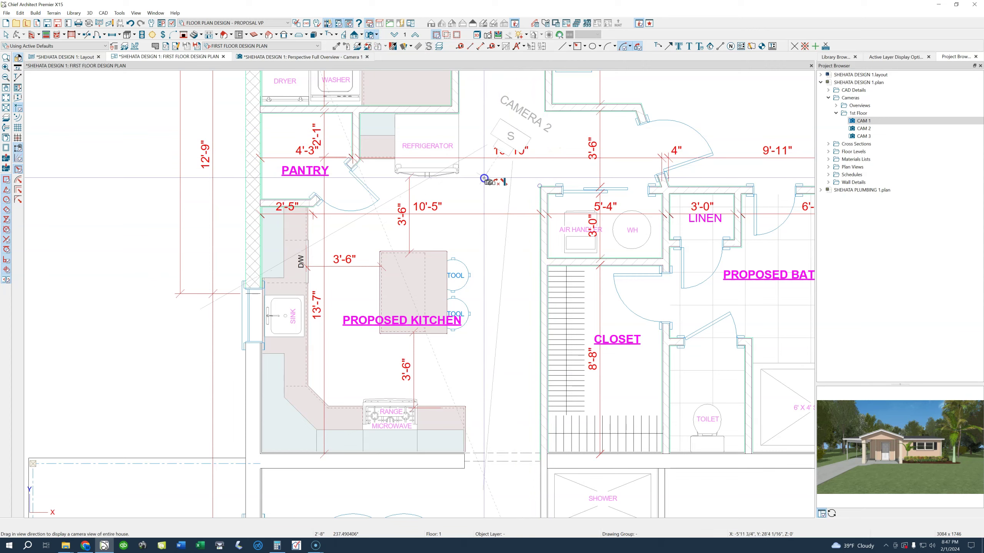
pyautogui.moveTo(484, 179); pyautogui.dragTo(476, 190)
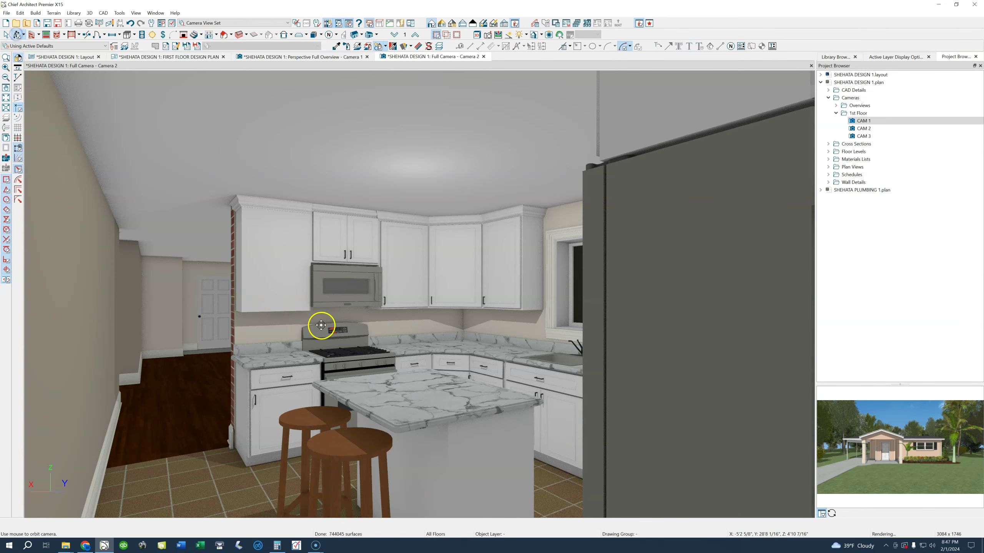
# - Orbit the Camera 2 kitchen view toward the sink, dishwasher, door and fridge
pyautogui.moveTo(321, 326); pyautogui.dragTo(348, 323)
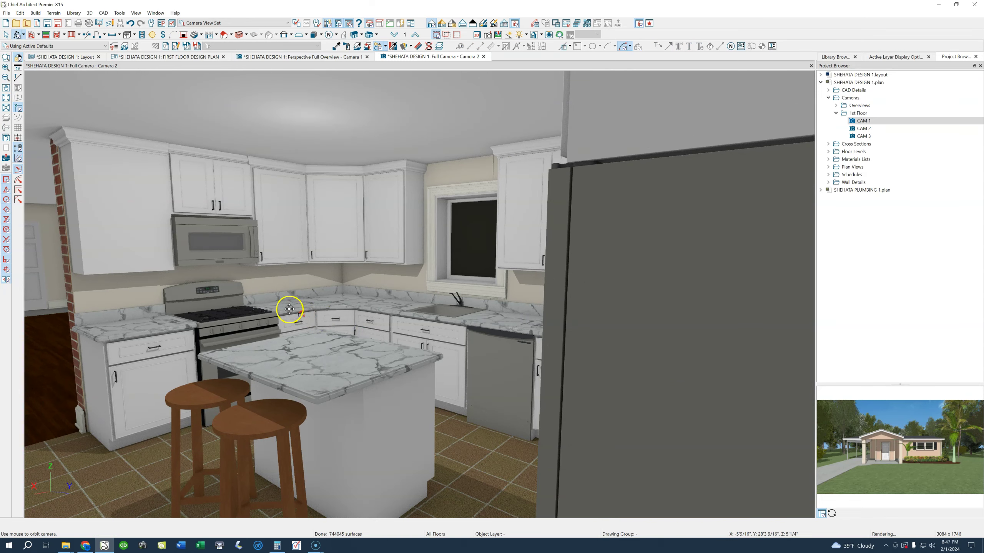
pyautogui.moveTo(289, 309); pyautogui.dragTo(482, 316)
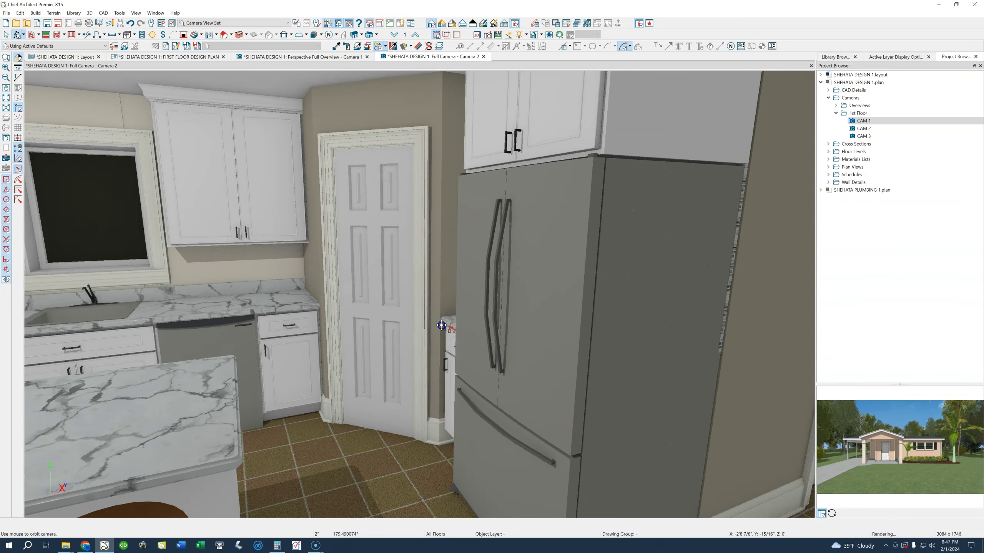
pyautogui.moveTo(385, 317)
pyautogui.mouseDown()
pyautogui.moveTo(444, 327)
pyautogui.moveTo(361, 376)
pyautogui.moveTo(308, 366)
pyautogui.moveTo(370, 359)
pyautogui.moveTo(353, 367)
pyautogui.moveTo(211, 343)
pyautogui.moveTo(308, 359)
pyautogui.moveTo(159, 377)
pyautogui.mouseUp()
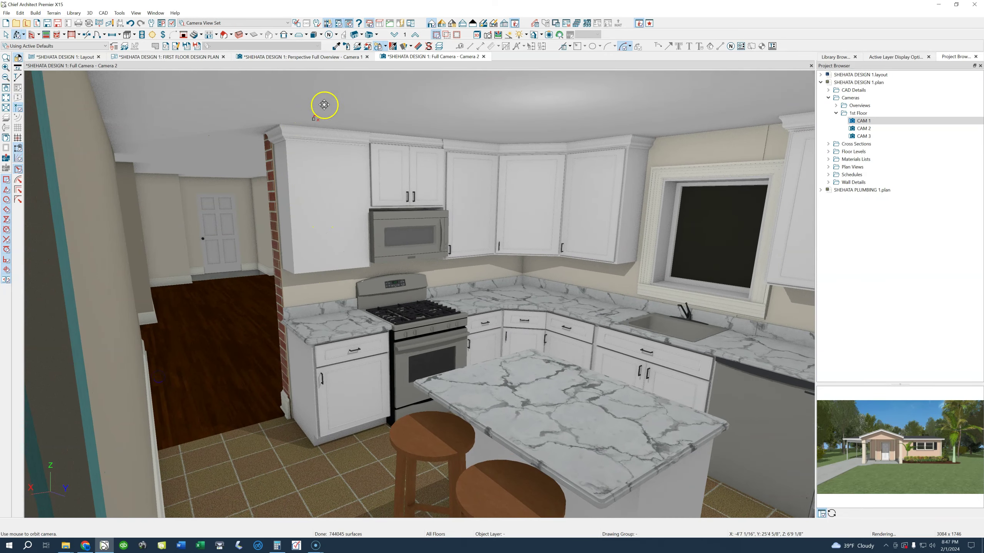
# - Close the kitchen camera view, frame the whole addition, and drag a new camera across it
pyautogui.click(483, 58)
pyautogui.scroll(-1, 450, 236)
pyautogui.scroll(-1, 446, 245)
pyautogui.scroll(-1, 442, 252)
pyautogui.scroll(-1, 447, 249)
pyautogui.scroll(-1, 455, 216)
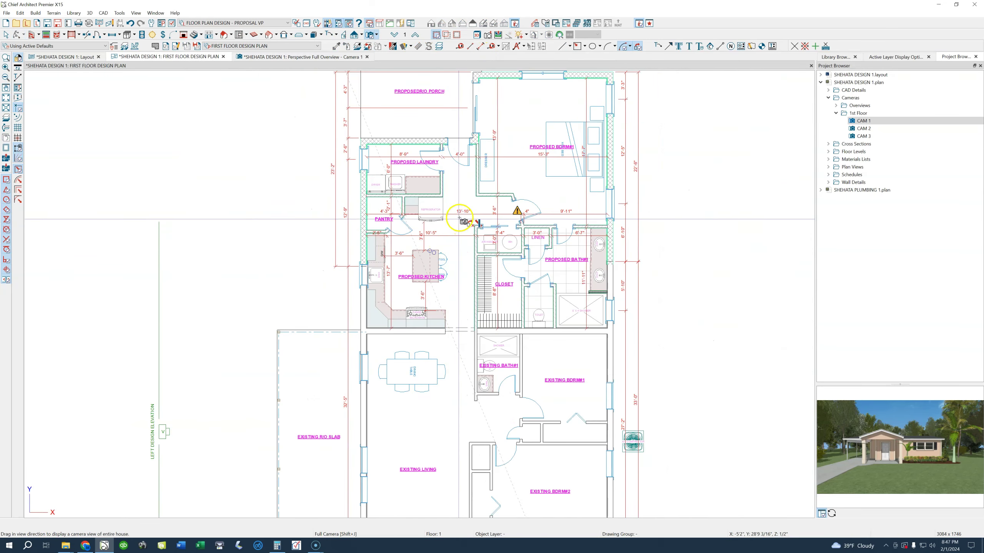
pyautogui.moveTo(455, 187); pyautogui.dragTo(431, 307, button='middle')
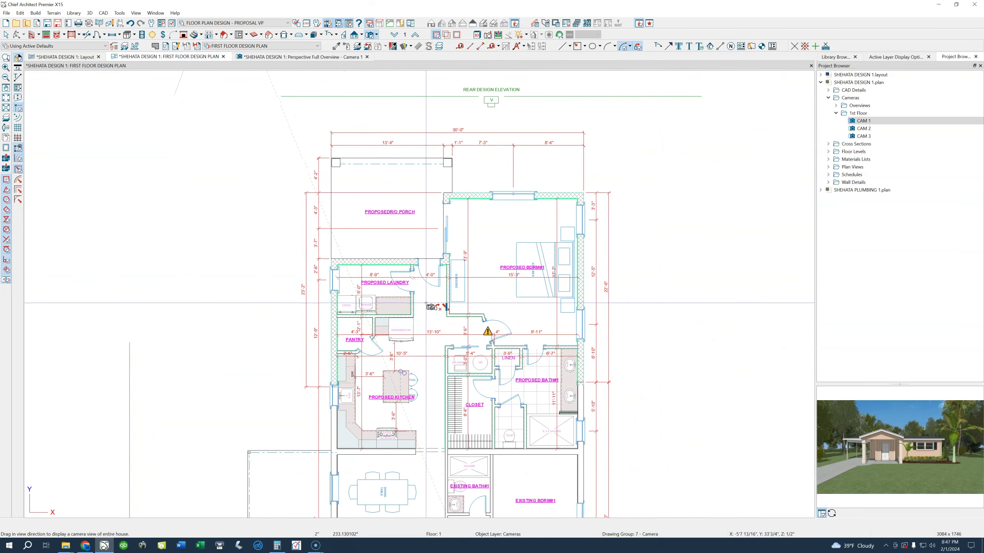
pyautogui.click(439, 333)
pyautogui.moveTo(211, 68); pyautogui.dragTo(238, 519)
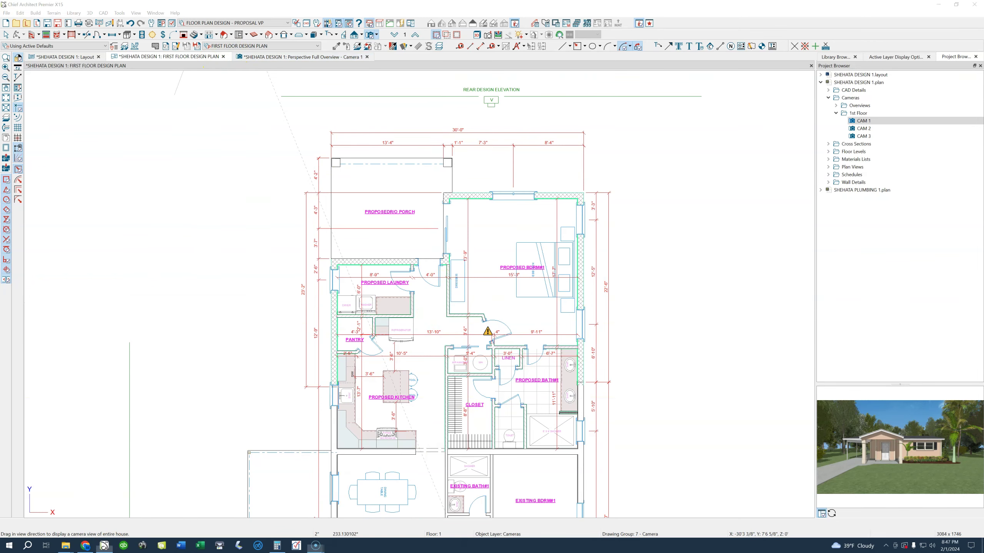